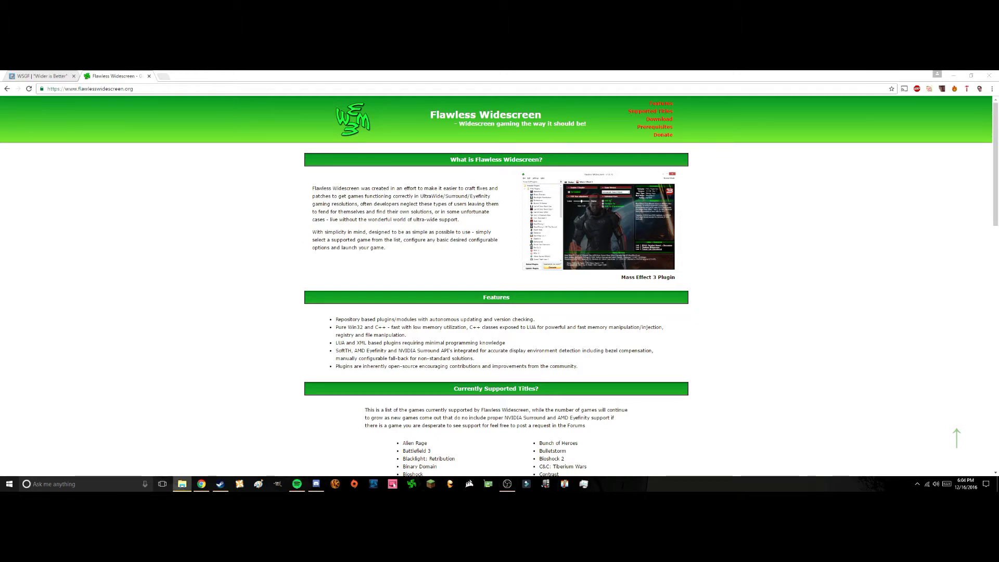
# Browse from Documents into My Games > Skyrim in File Explorer.
pyautogui.click(182, 484)
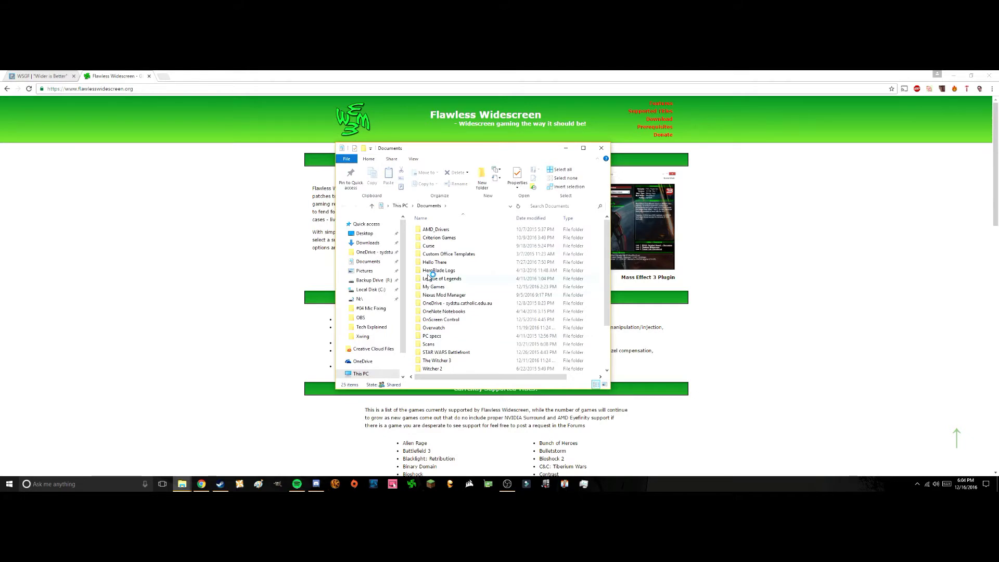
pyautogui.scroll(-1, 429, 276)
pyautogui.click(432, 304)
pyautogui.press('m')
pyautogui.doubleClick(434, 263)
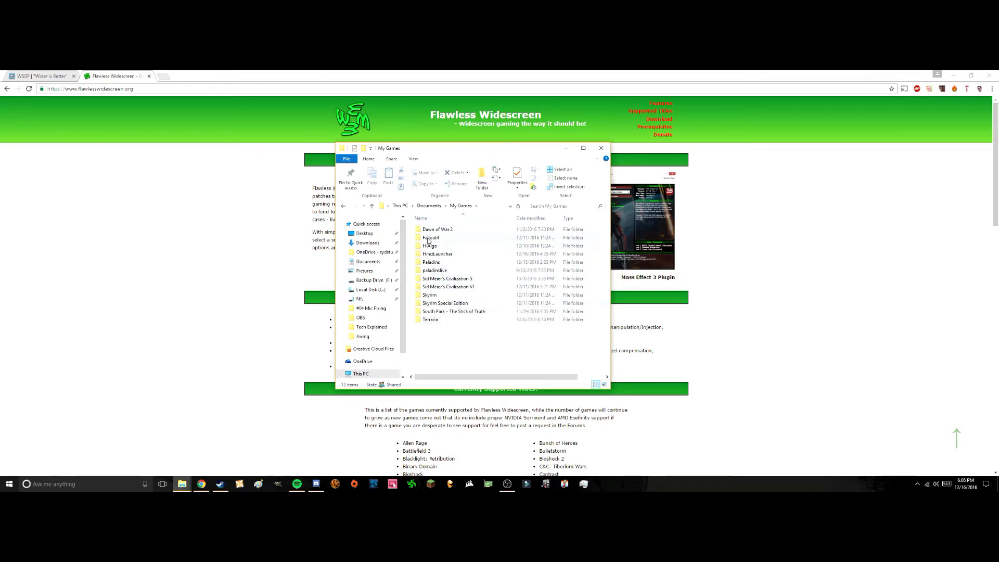
pyautogui.doubleClick(432, 295)
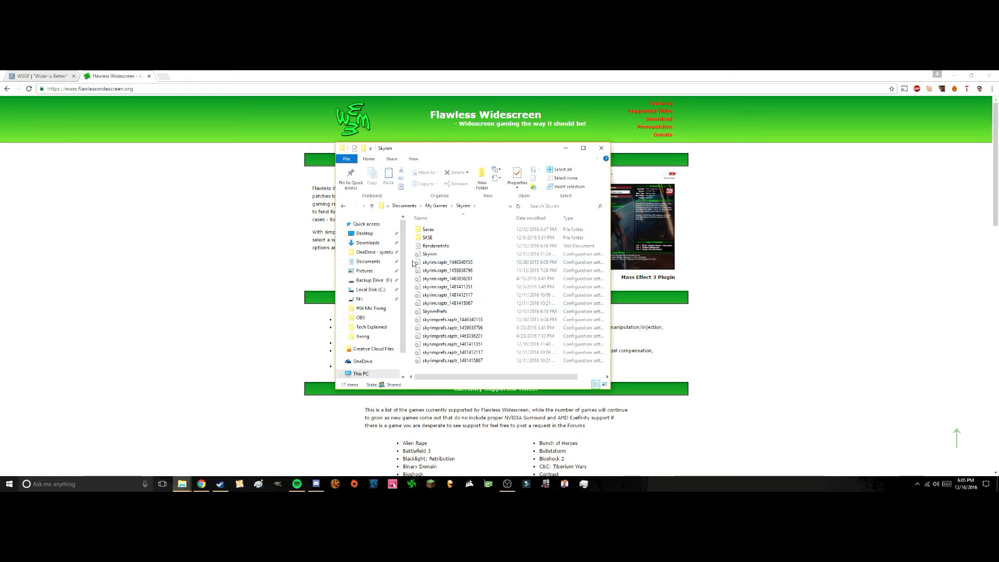
pyautogui.moveTo(413, 263)
pyautogui.mouseDown()
pyautogui.moveTo(449, 305)
pyautogui.moveTo(461, 364)
pyautogui.moveTo(409, 272)
pyautogui.mouseUp()
# Open SkyrimPrefs in plain Notepad, close it, and bring up its context menu again.
pyautogui.click(447, 312)
pyautogui.rightClick(447, 311)
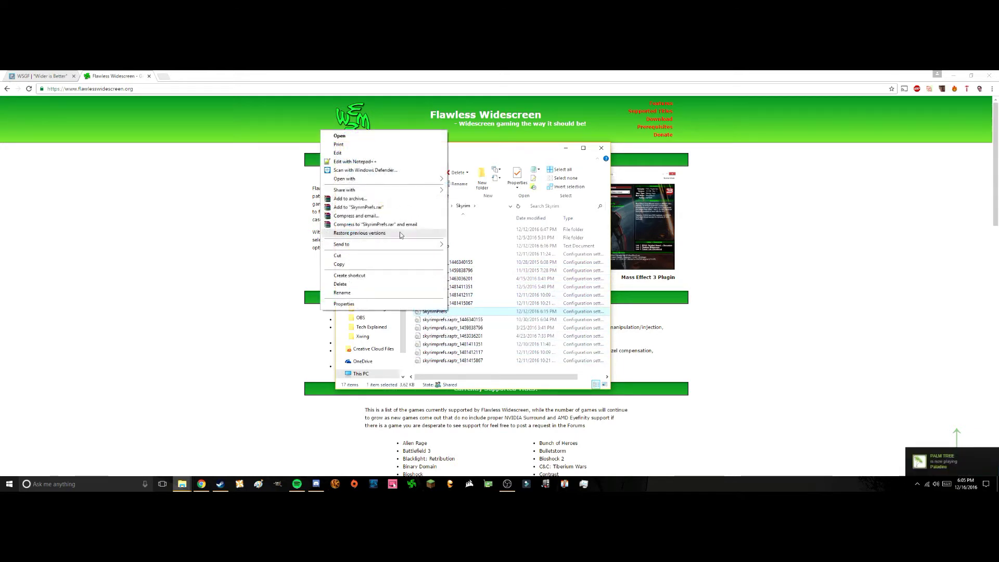
pyautogui.click(352, 153)
pyautogui.click(961, 80)
pyautogui.rightClick(443, 313)
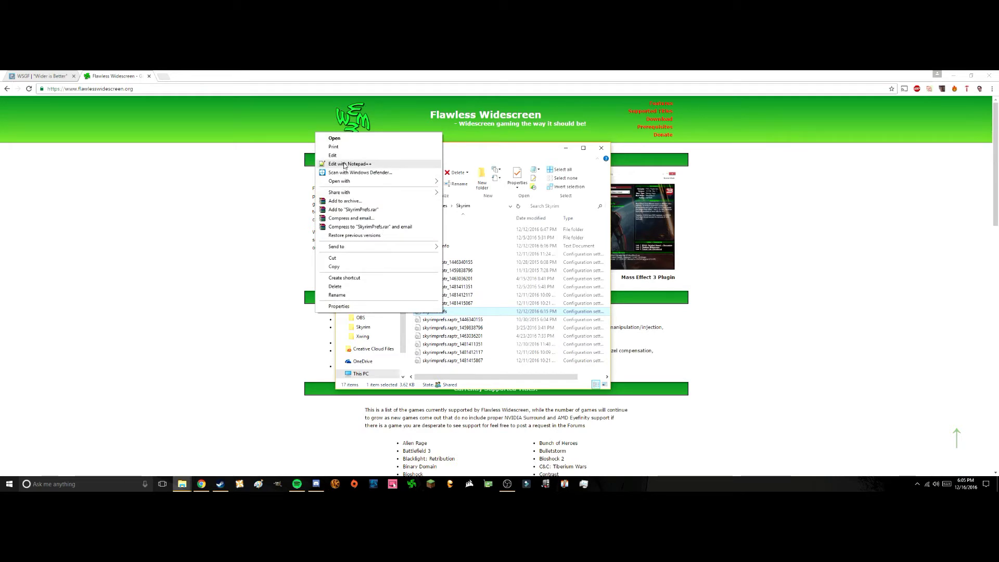
# Open SkyrimPrefs.ini in Notepad++ and highlight the [Display] iSize H=1080 and iSize W=2560 lines.
pyautogui.click(359, 163)
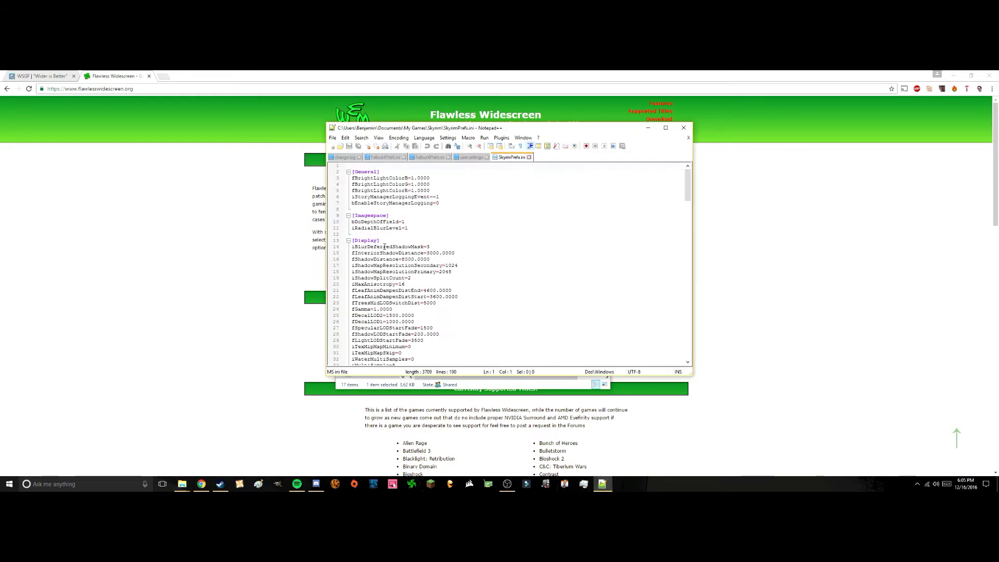
pyautogui.scroll(-1, 431, 251)
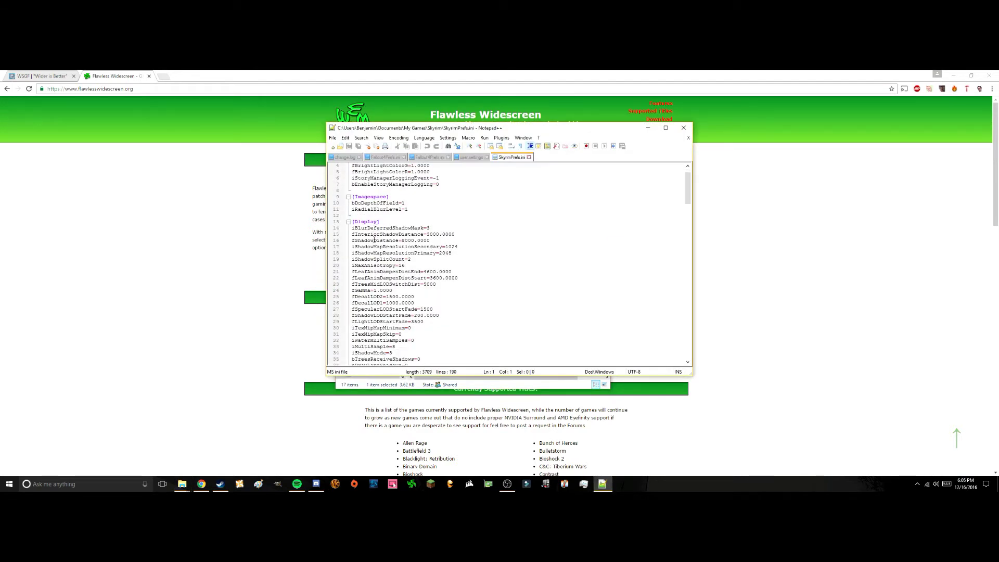
pyautogui.scroll(1, 379, 253)
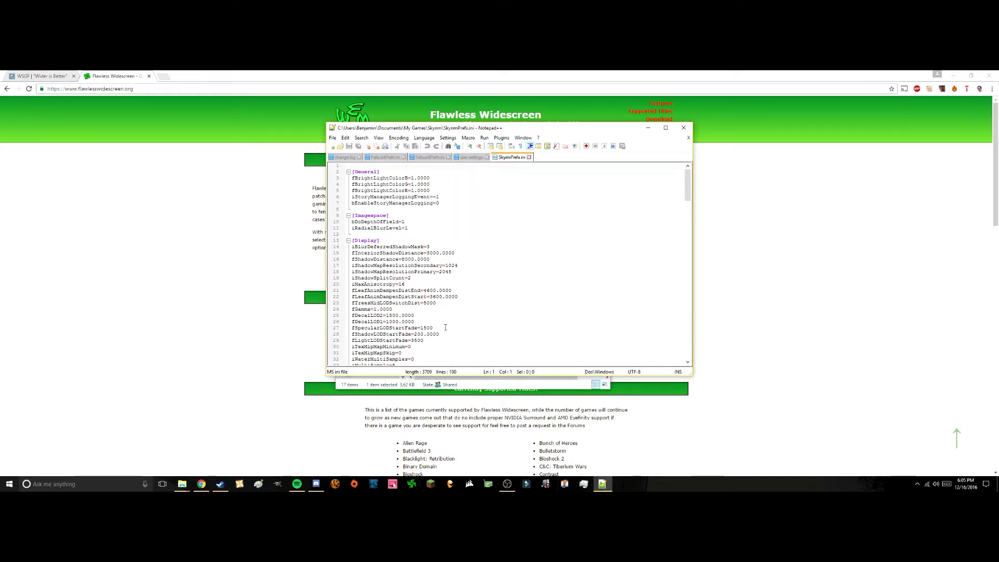
pyautogui.scroll(-2, 419, 324)
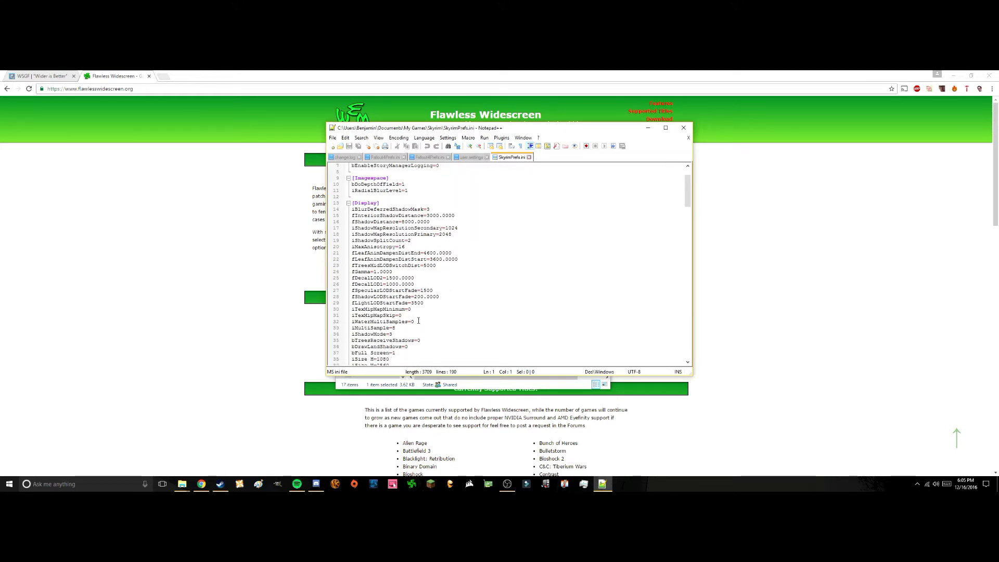
pyautogui.scroll(-1, 419, 321)
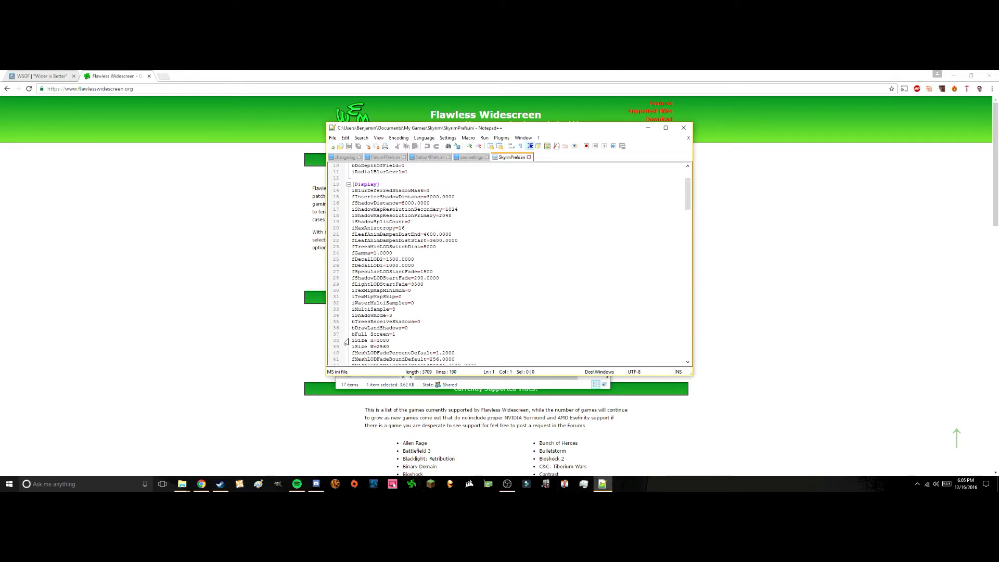
pyautogui.moveTo(352, 340); pyautogui.dragTo(395, 345)
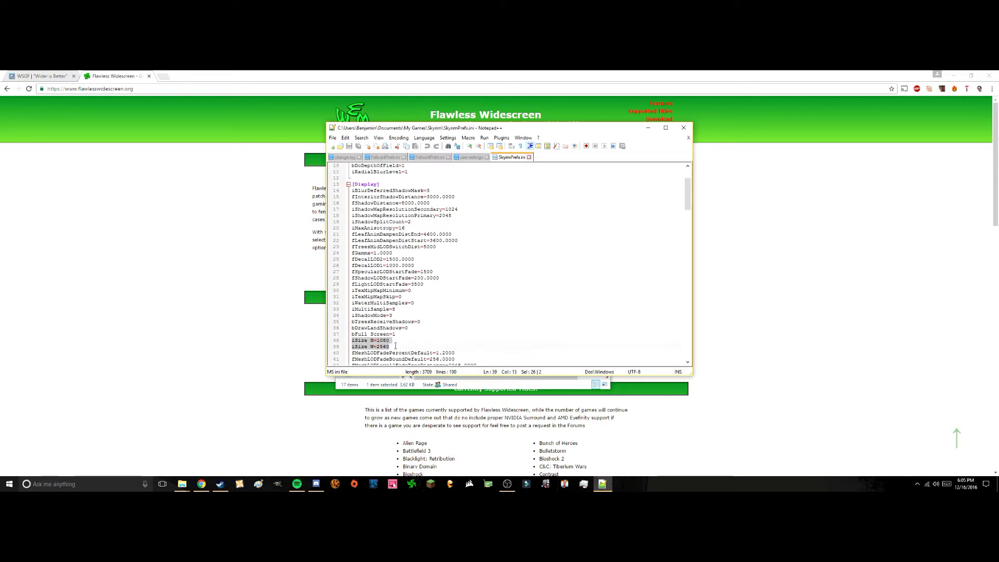
# Minimize the browser, Notepad++ and File Explorer windows to reveal the desktop.
pyautogui.click(954, 79)
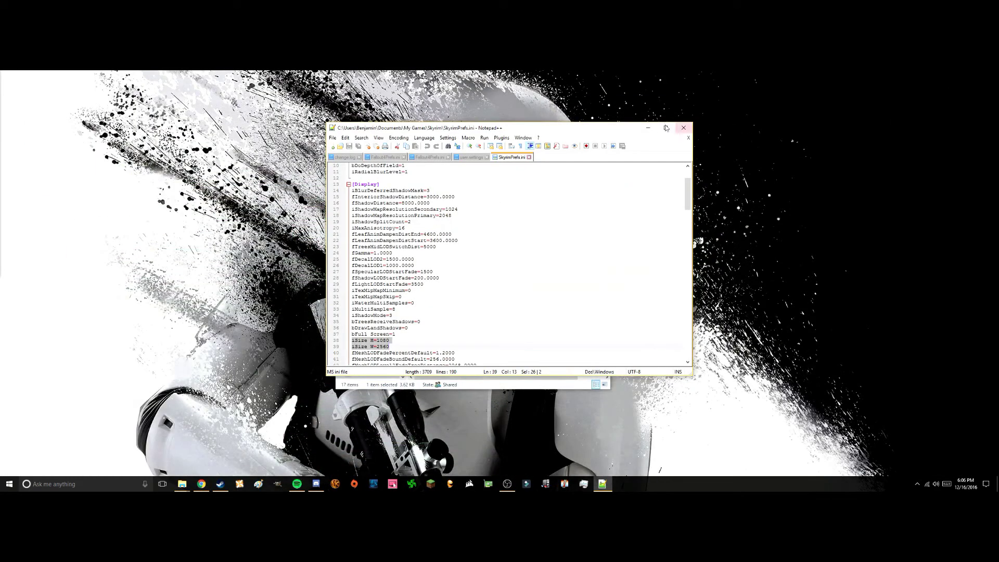
pyautogui.click(651, 128)
pyautogui.click(566, 153)
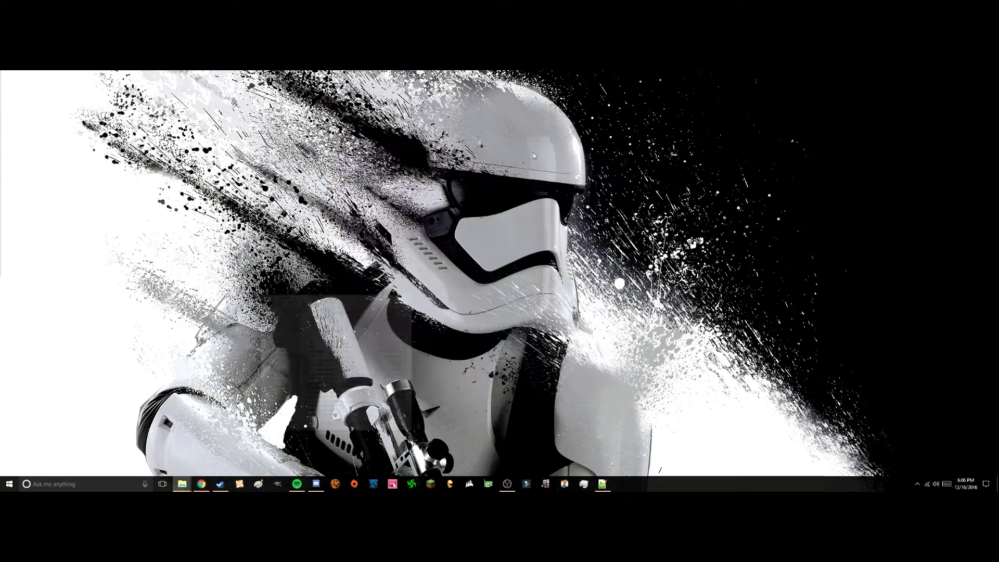
# Confirm in Advanced display settings that the resolution is 2560 × 1080, leaving it unchanged.
pyautogui.rightClick(525, 153)
pyautogui.click(468, 223)
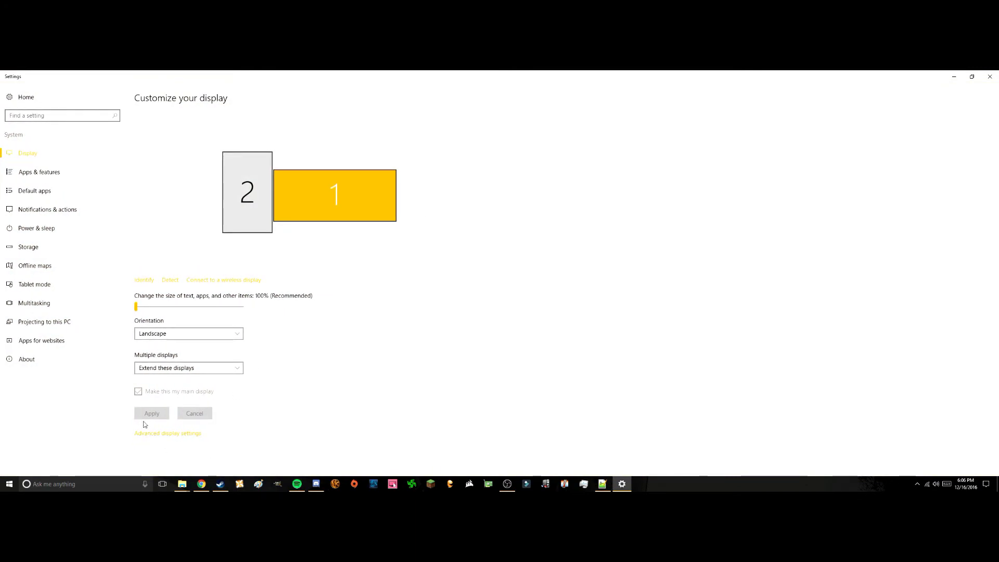
pyautogui.click(149, 433)
pyautogui.click(51, 368)
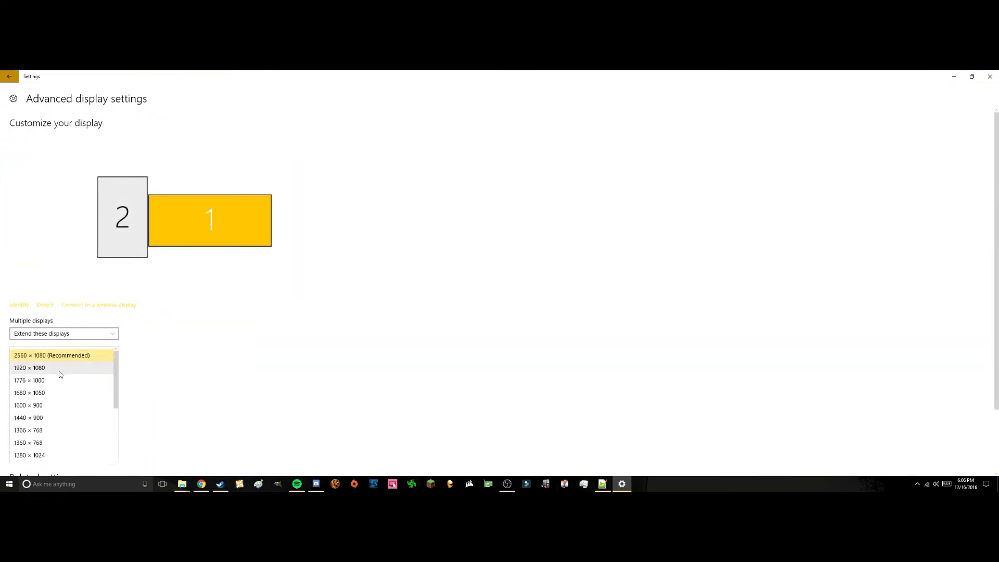
pyautogui.click(552, 353)
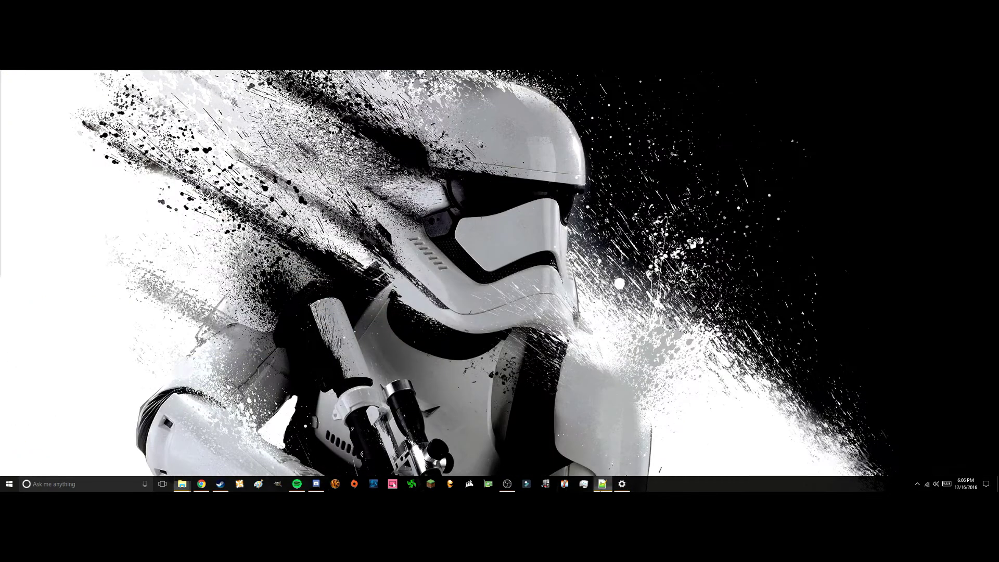
# Recheck display settings against the iSize W=2560 line, then exit Notepad++ via File > Exit.
pyautogui.click(367, 346)
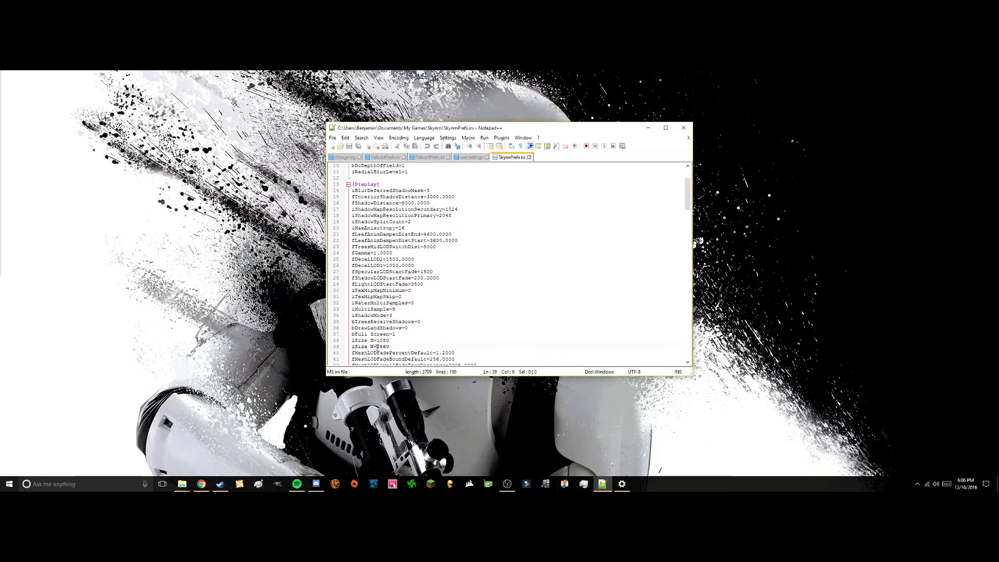
pyautogui.click(621, 484)
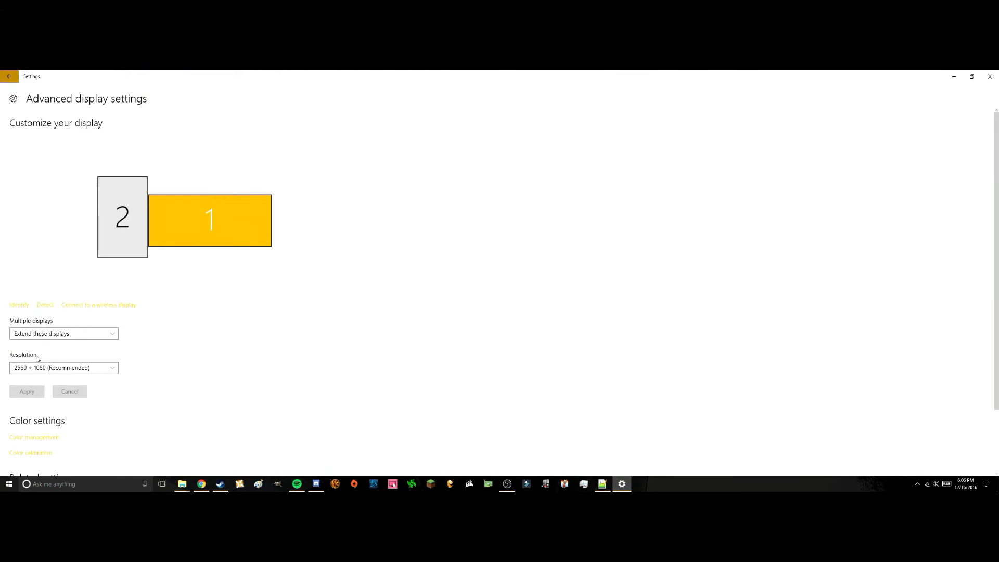
pyautogui.click(953, 76)
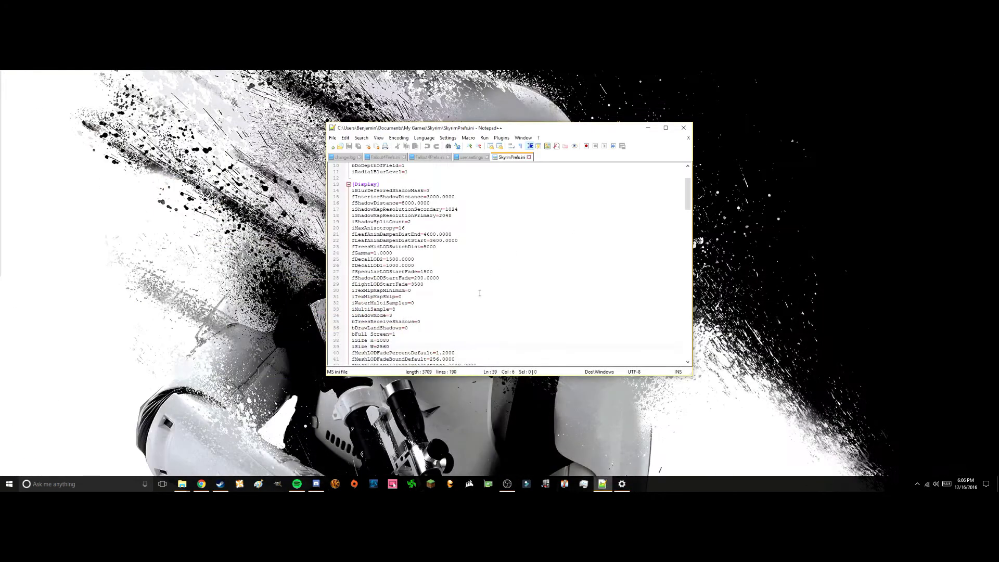
pyautogui.click(332, 138)
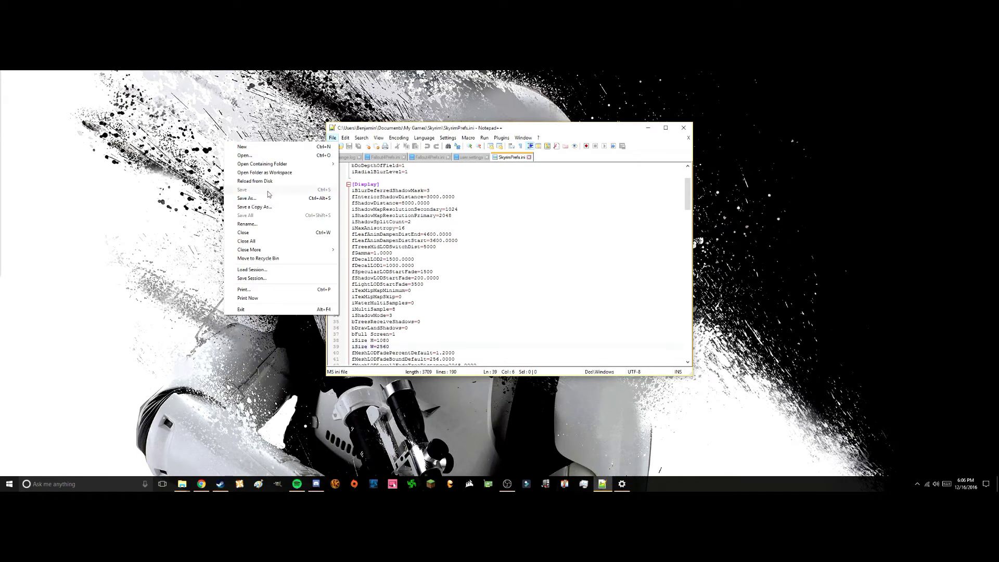
pyautogui.click(682, 128)
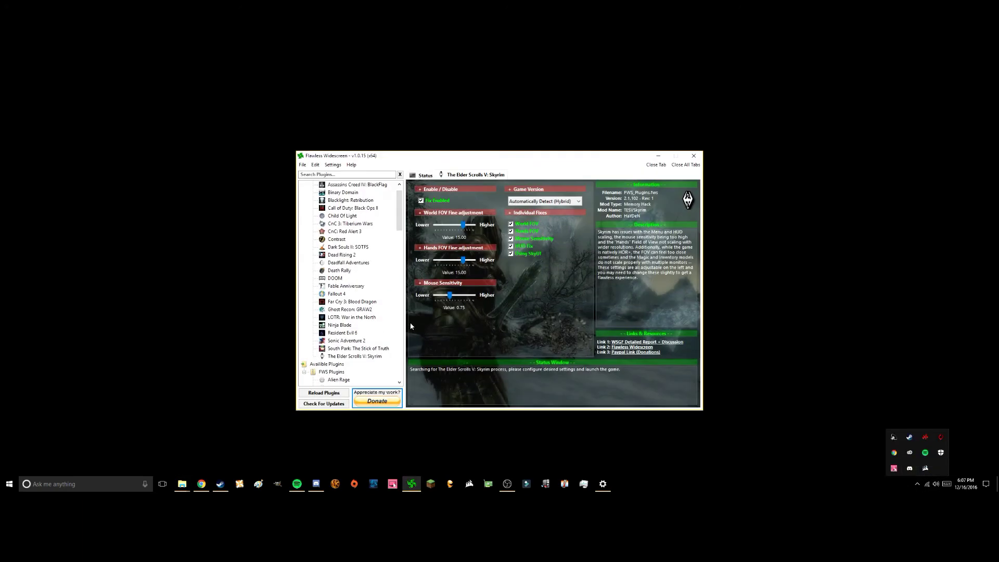
# Filter Flawless Widescreen plugins by 'skyrim' and select The Elder Scrolls V: Skyrim.
pyautogui.click(364, 174)
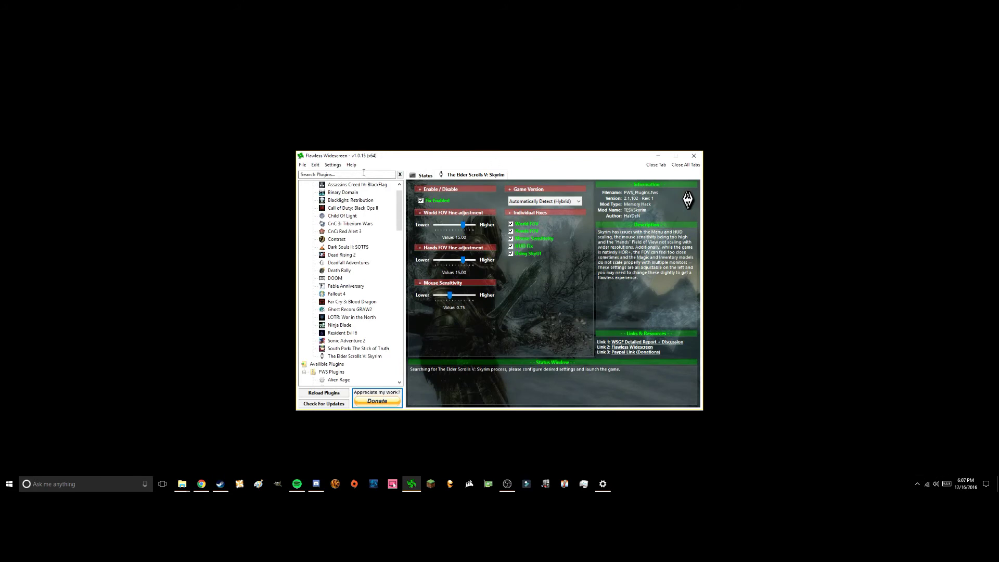
pyautogui.click(366, 174)
pyautogui.write('sky')
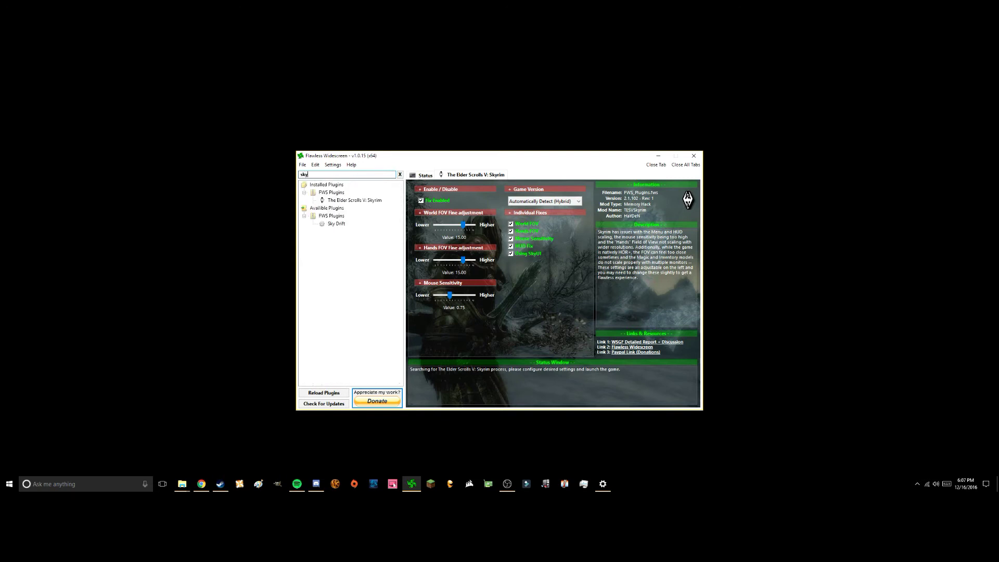
pyautogui.write('rim')
pyautogui.click(341, 201)
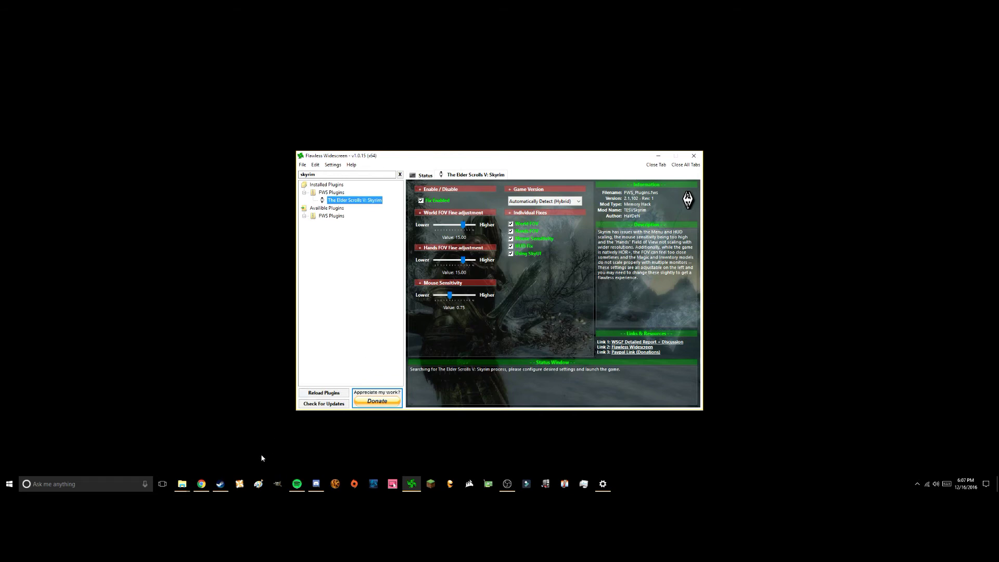
# Launch Skyrim from the Steam library, opening and cancelling the launcher's graphics Options.
pyautogui.click(221, 483)
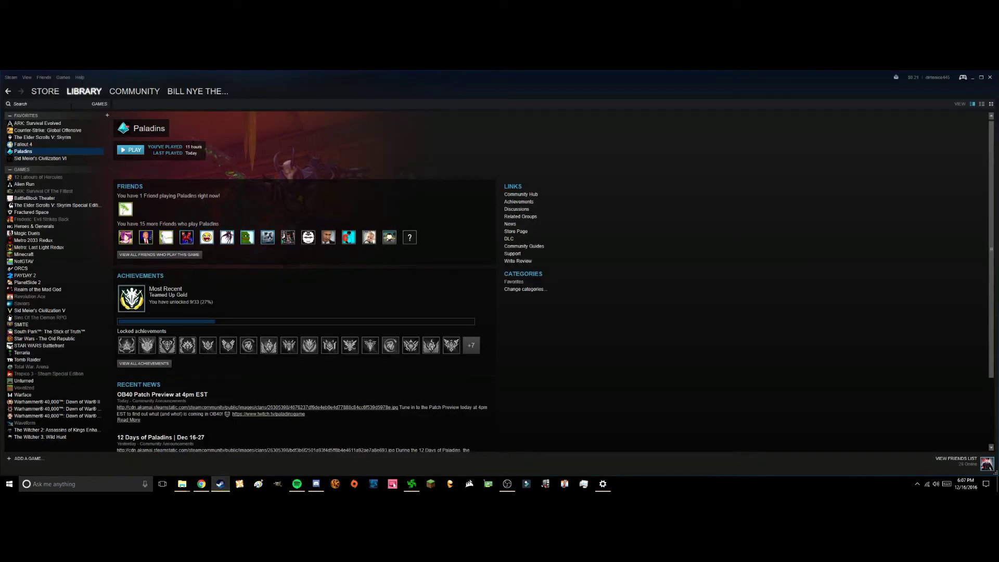
pyautogui.doubleClick(43, 137)
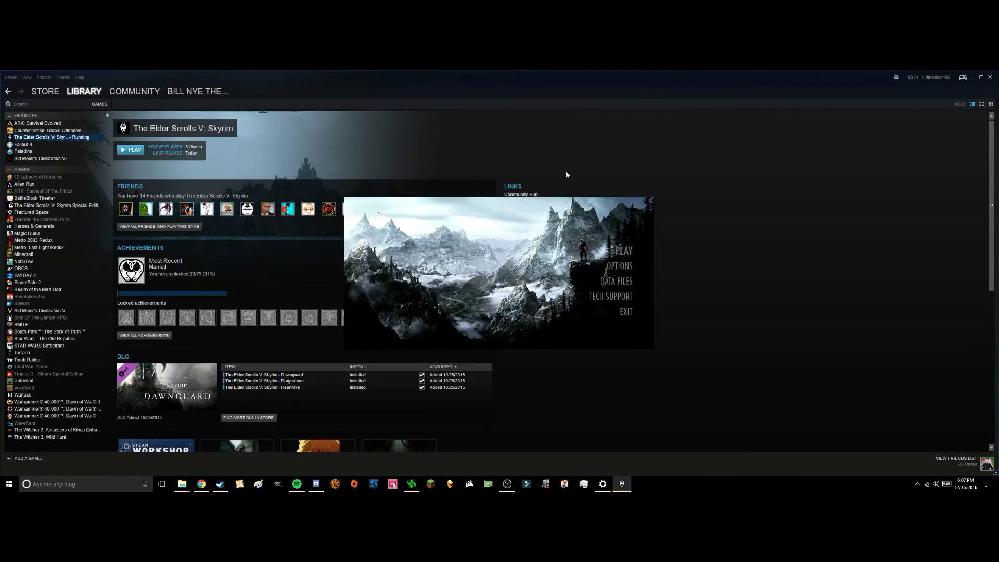
pyautogui.click(619, 266)
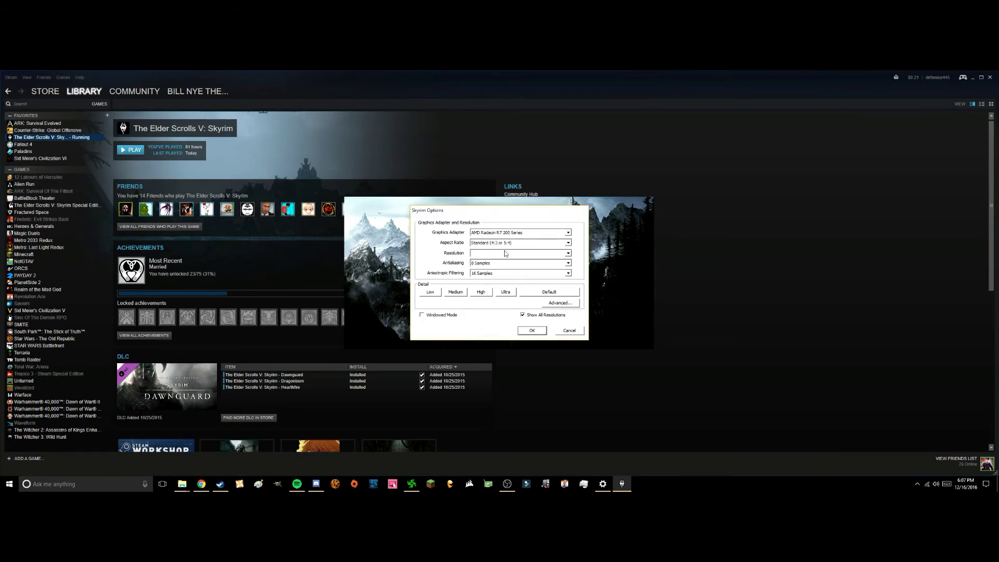
pyautogui.click(564, 331)
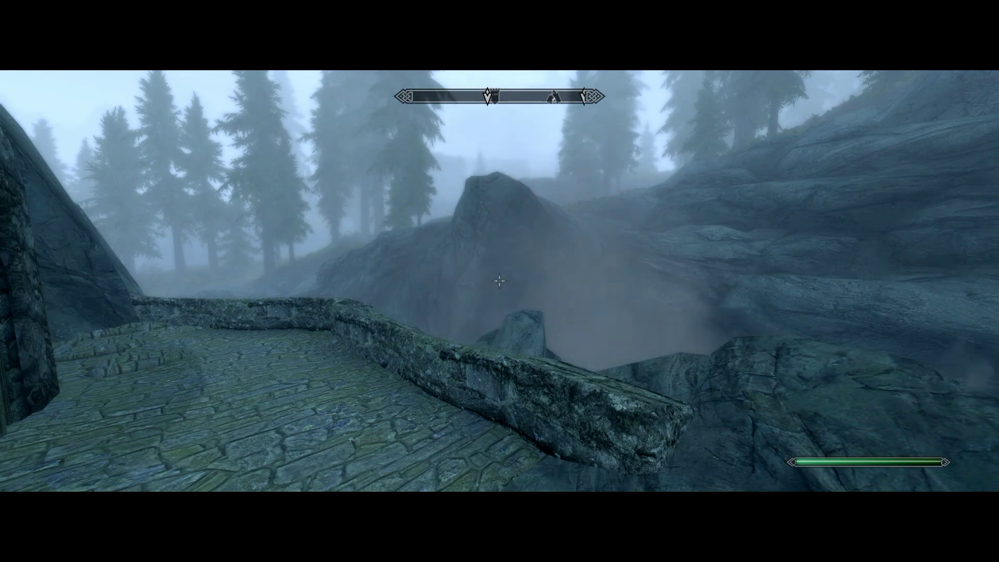
# View the inventory through the Tab menu's ITEMS, then close it to resume play.
pyautogui.press('Tab')
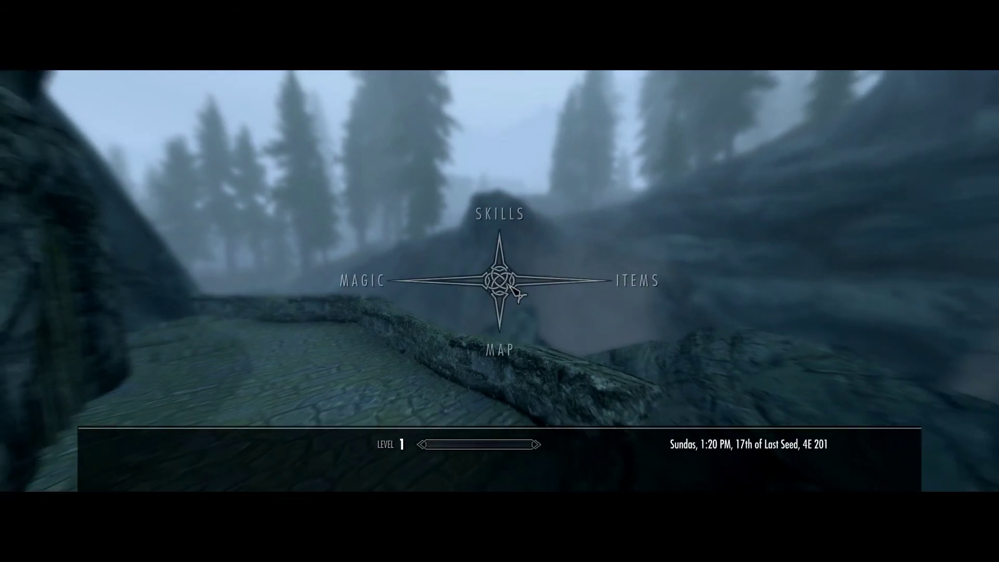
pyautogui.click(619, 280)
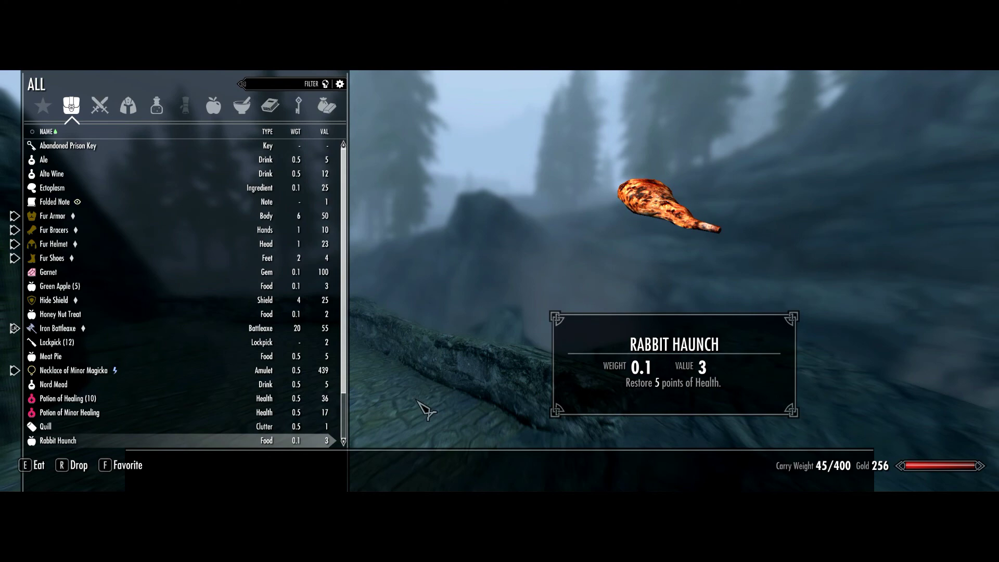
pyautogui.press('Tab')
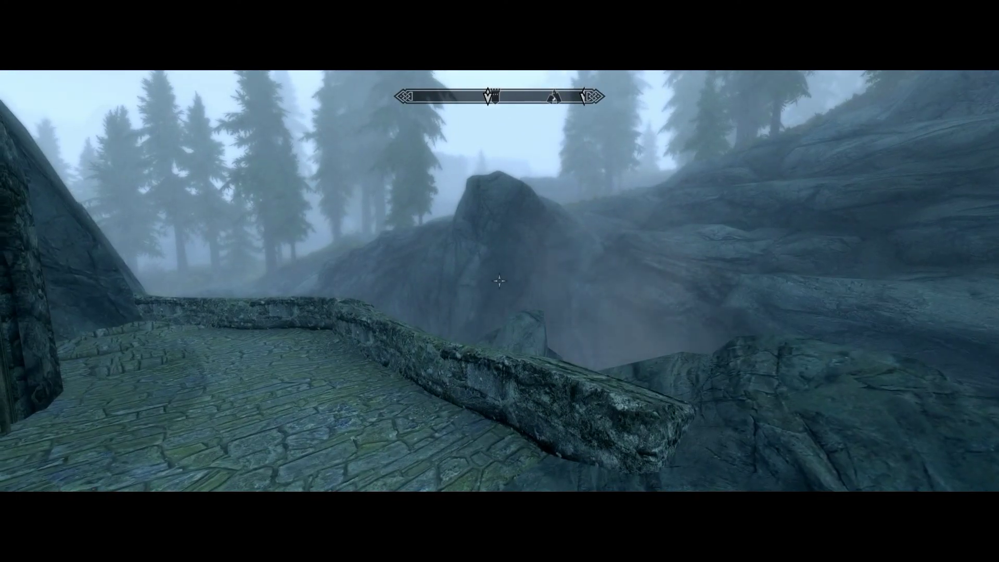